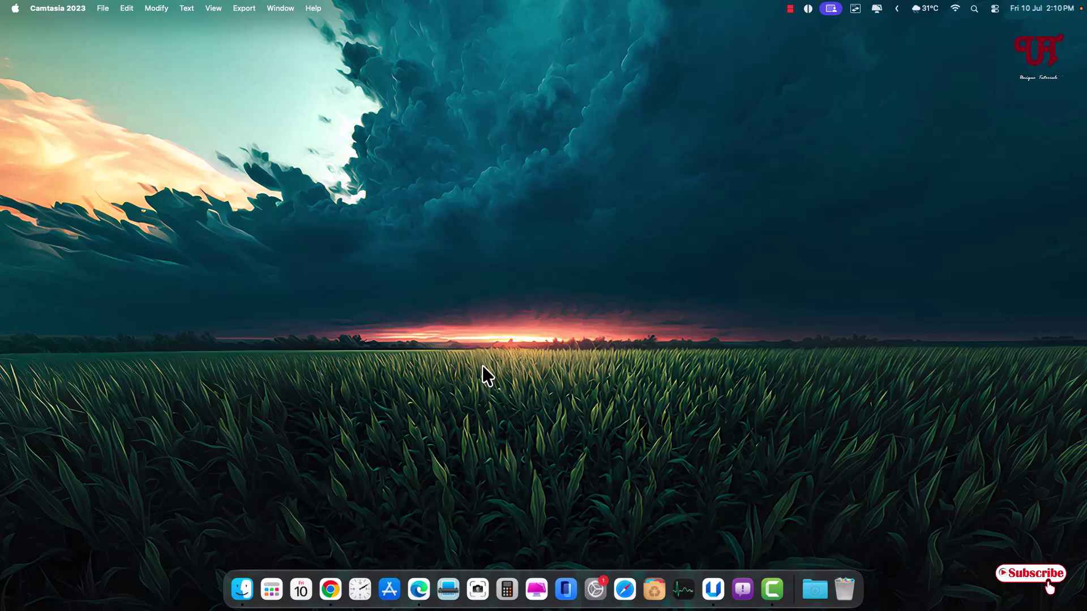
# - Switch to Microsoft Edge and download Uninstally.dmg from the v1.6.0 release of the gostonx/uninstally GitHub repository
pyautogui.click(411, 596)
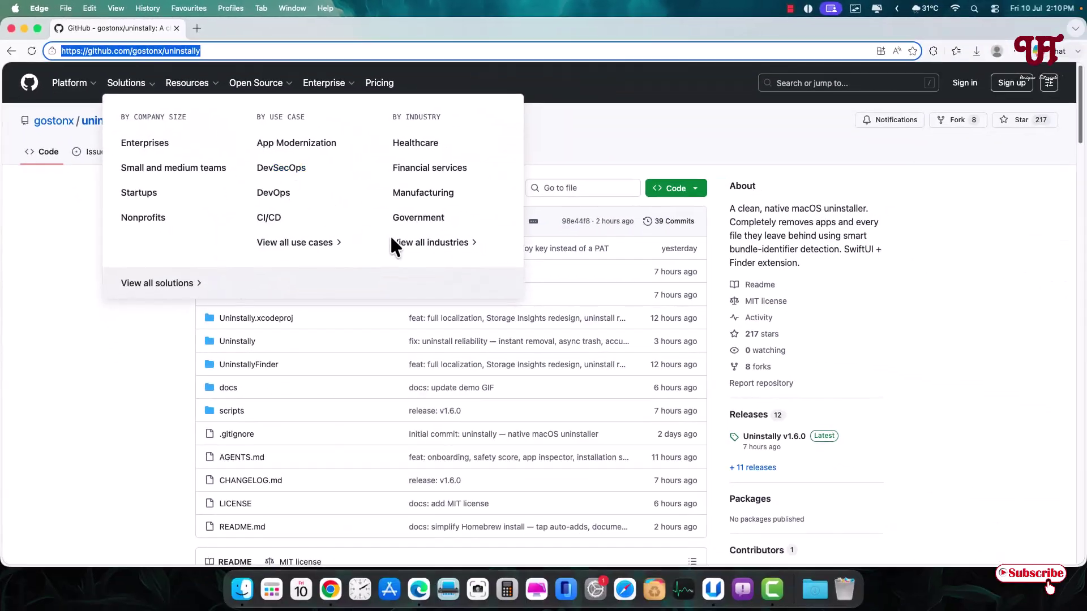
pyautogui.click(742, 414)
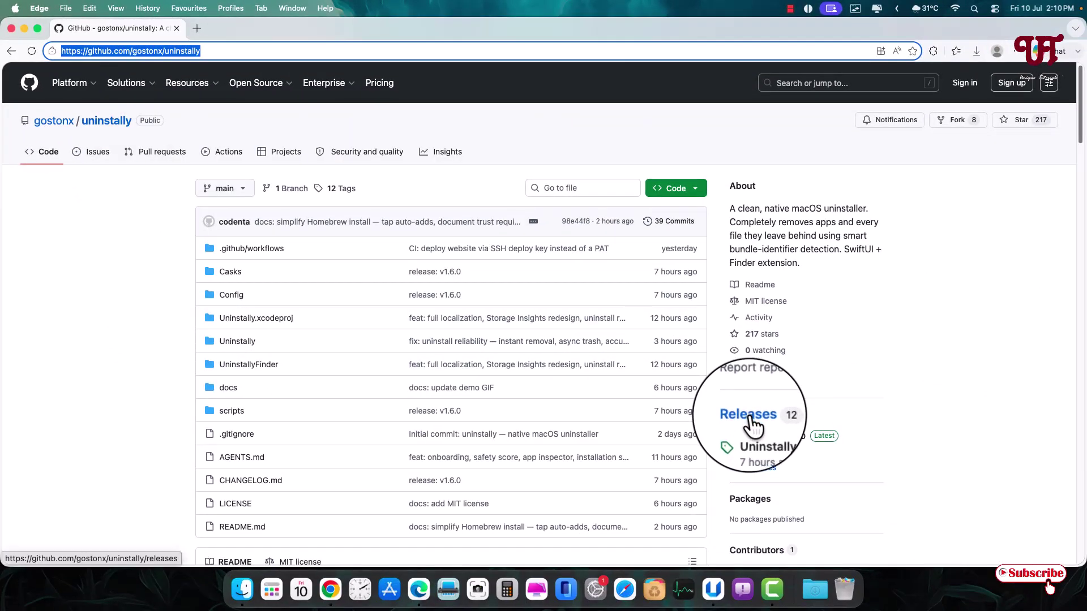
pyautogui.scroll(-10, 748, 419)
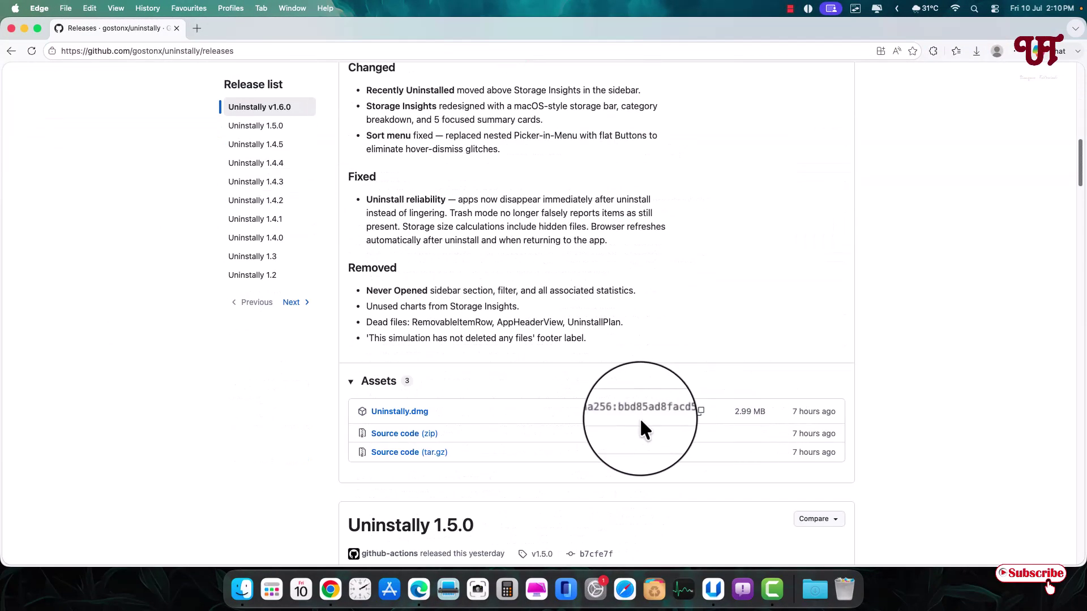
pyautogui.click(409, 412)
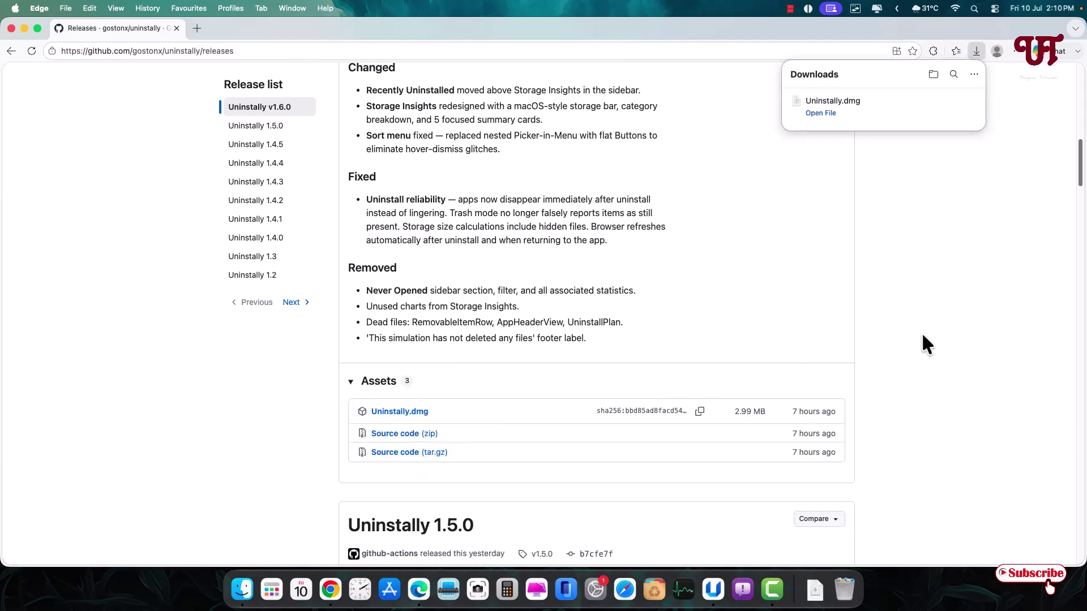
# - Show the downloaded Uninstally.dmg in its folder, try to open it and dismiss the security warning
pyautogui.moveTo(951, 124)
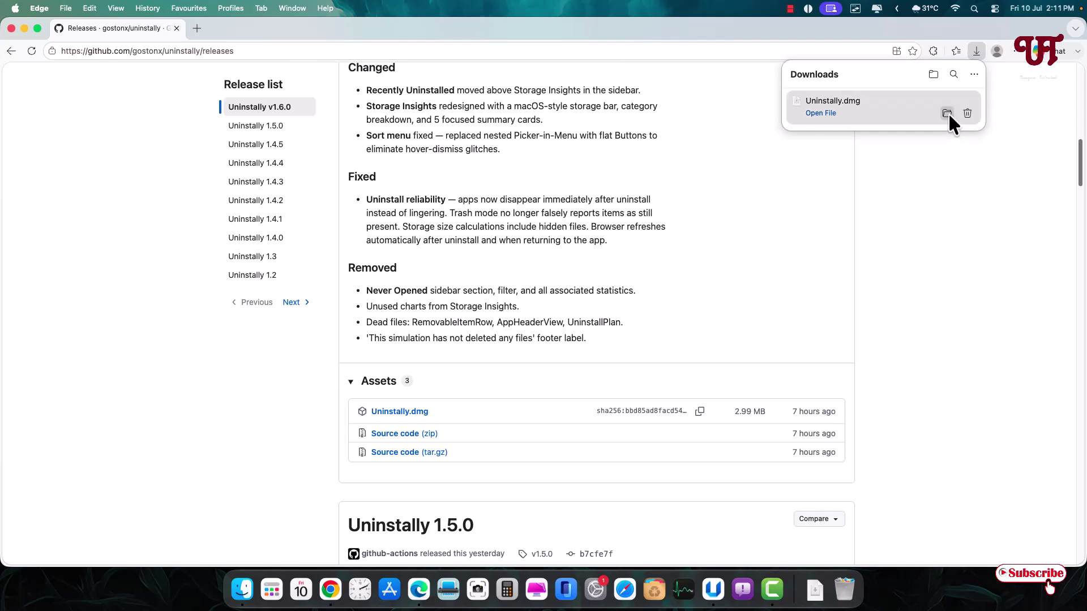
pyautogui.click(946, 114)
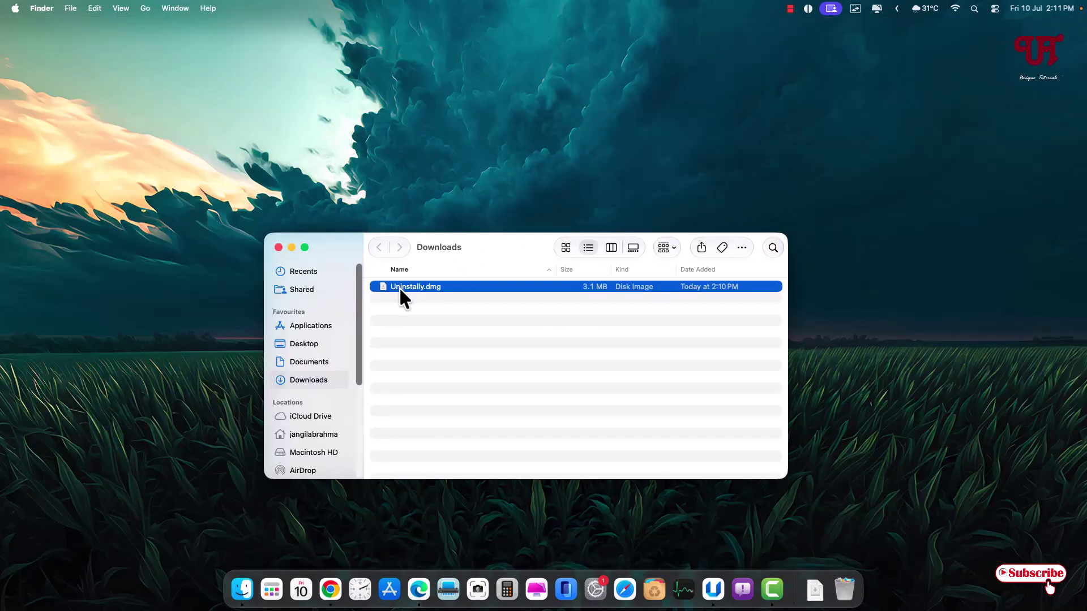
pyautogui.doubleClick(419, 288)
pyautogui.click(510, 245)
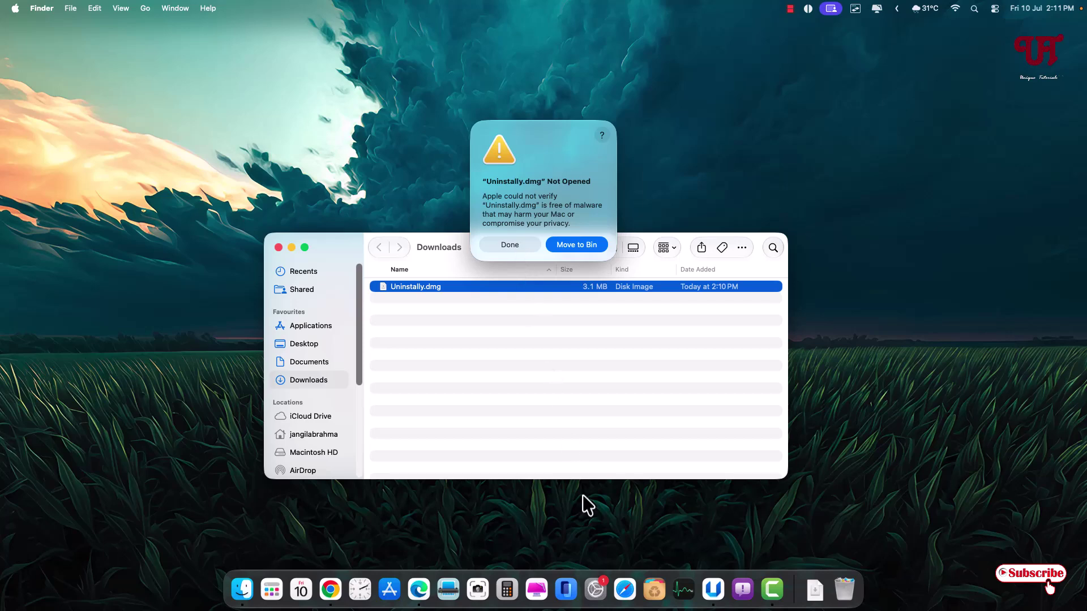
# - In System Settings, allow the blocked Uninstally.dmg to open under Privacy & Security, authorizing with the administrator password
pyautogui.click(596, 589)
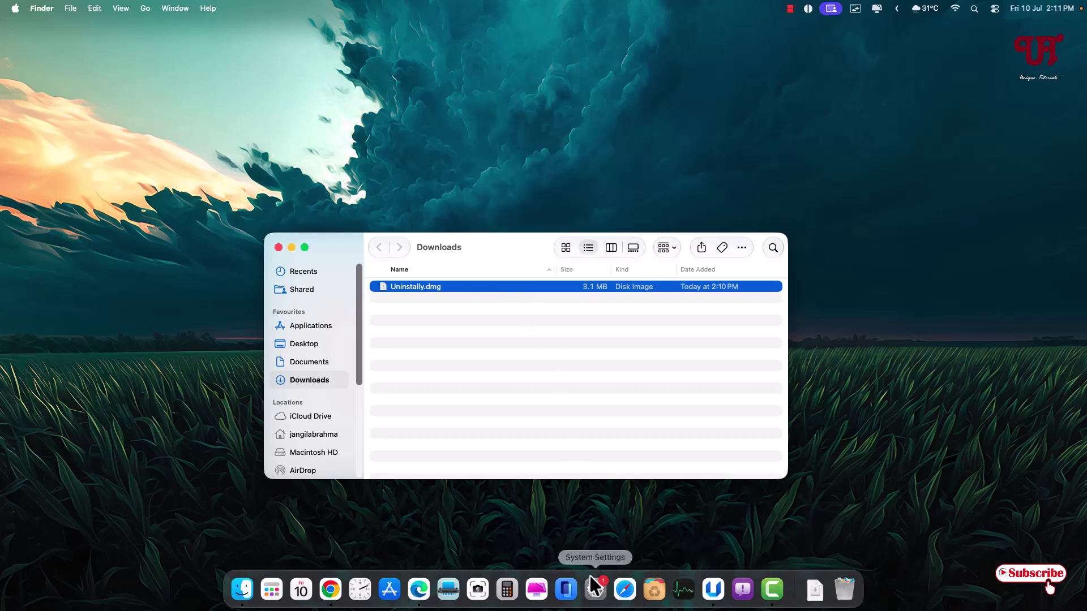
pyautogui.scroll(-5, 454, 288)
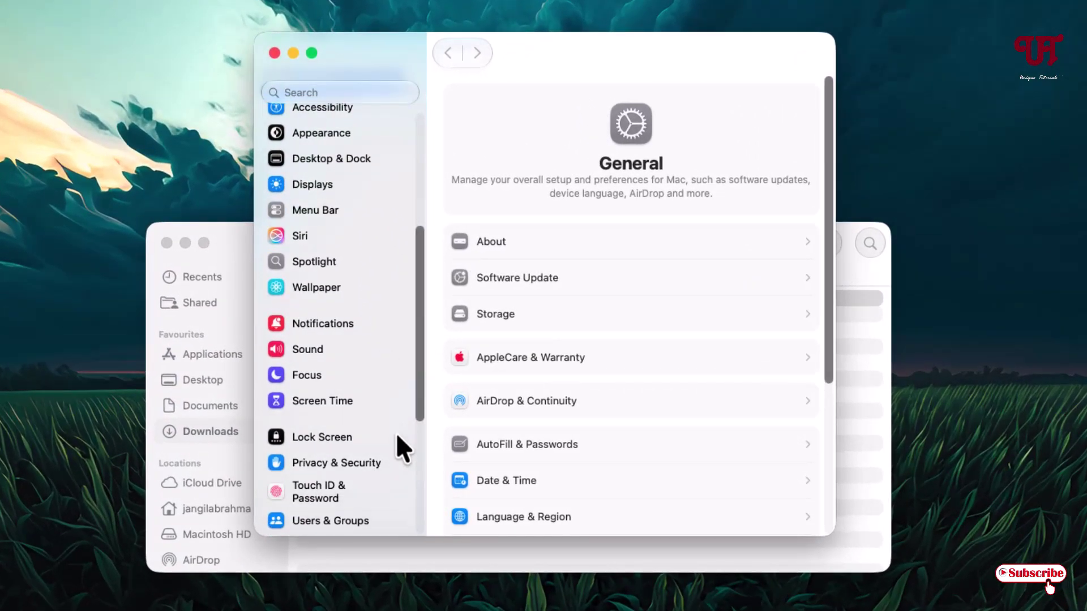
pyautogui.click(357, 464)
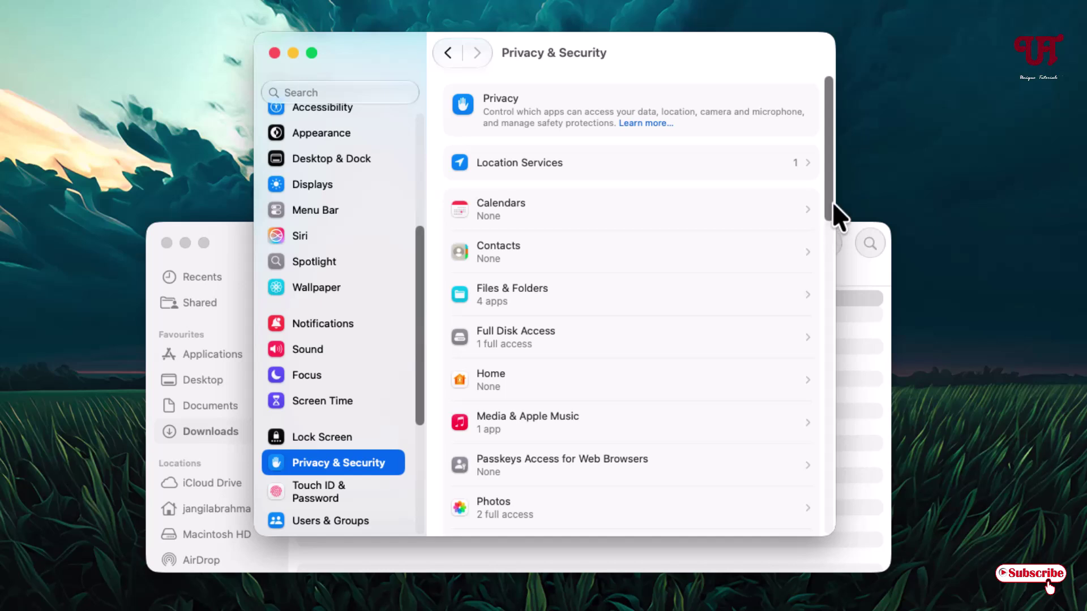
pyautogui.moveTo(831, 218); pyautogui.dragTo(819, 499)
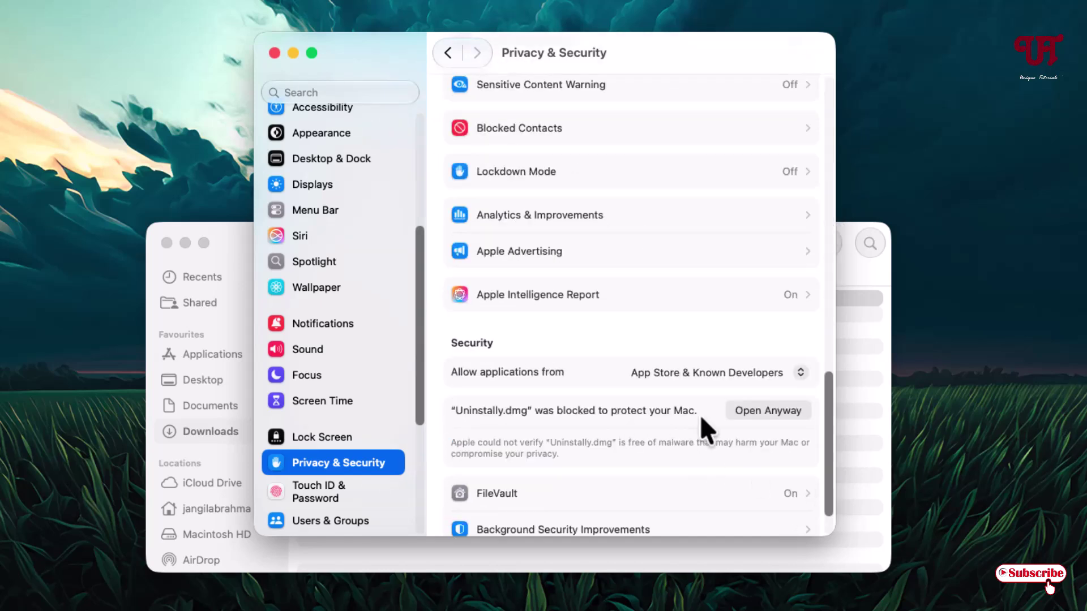
pyautogui.click(772, 416)
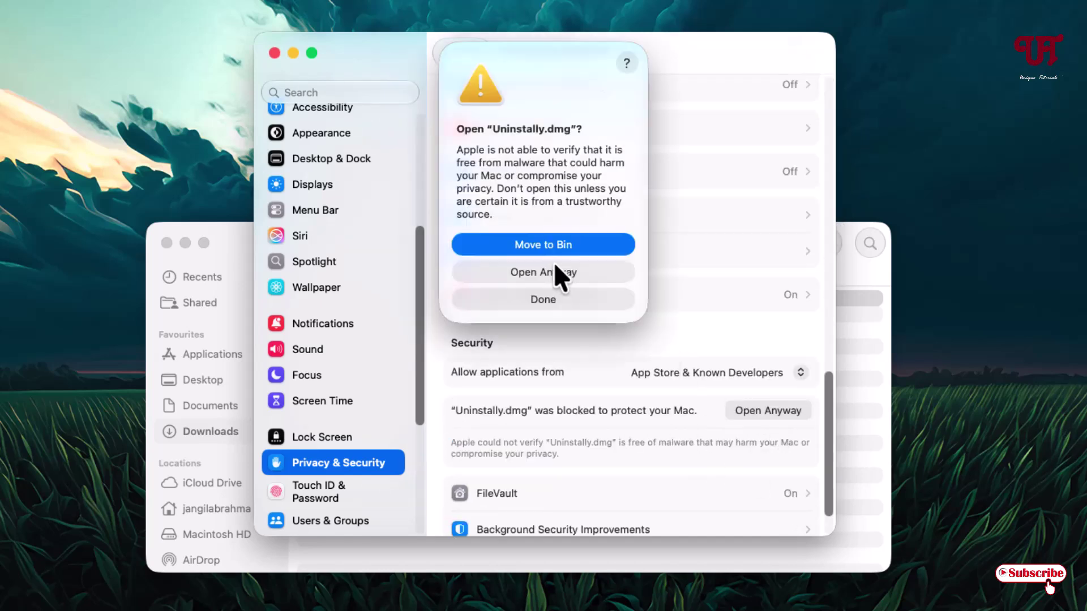
pyautogui.click(571, 272)
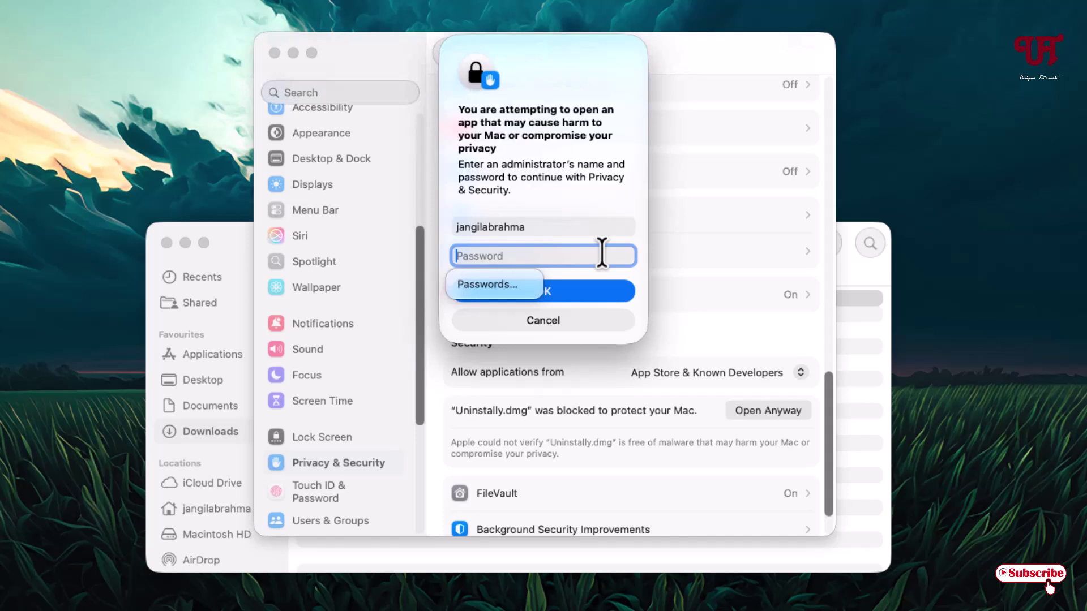
pyautogui.write('xxxxxxxxxxx')
pyautogui.click(579, 294)
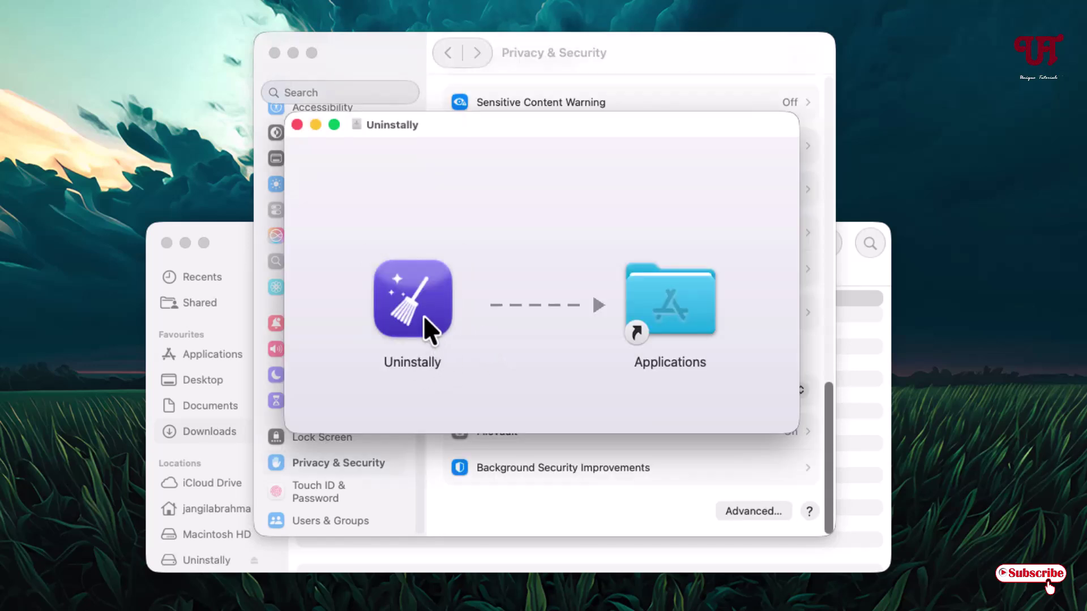
# - Install Uninstally into the Applications folder and try to launch it, dismissing the security warning
pyautogui.moveTo(423, 315); pyautogui.dragTo(668, 317)
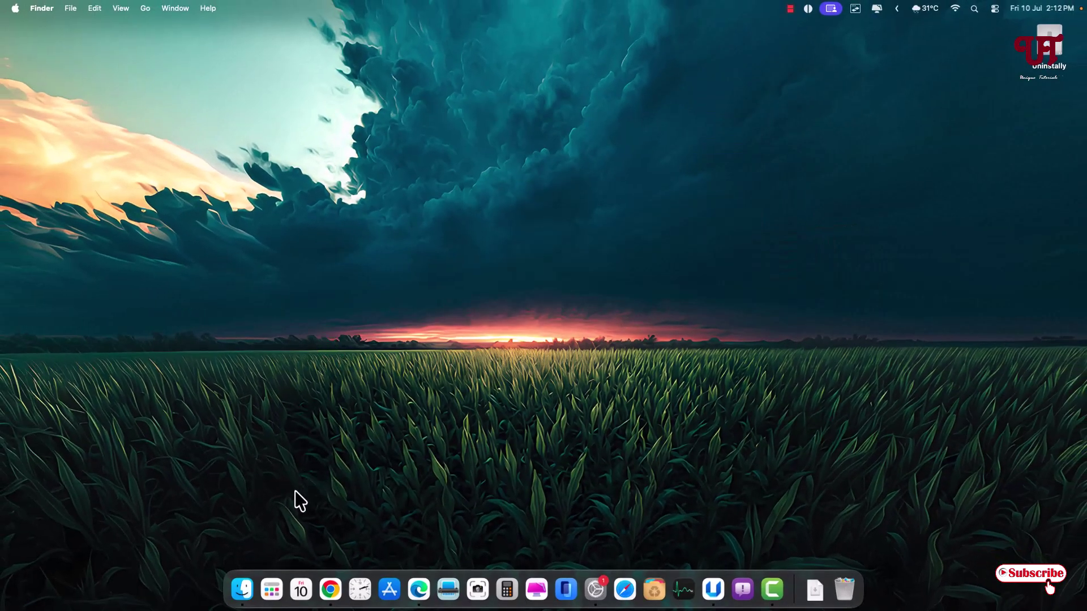
pyautogui.click(272, 588)
pyautogui.click(349, 240)
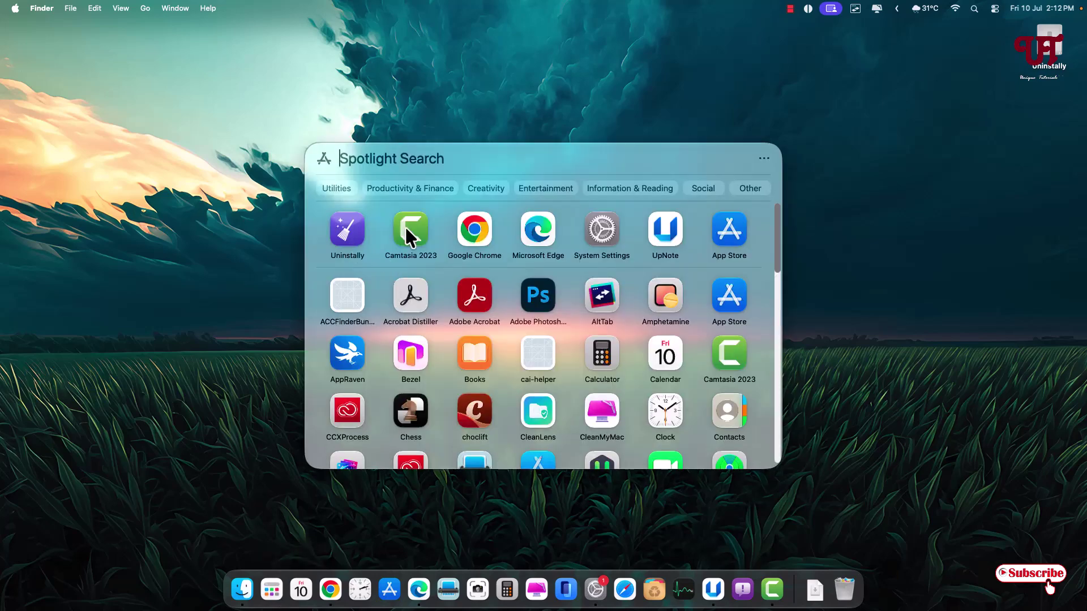
pyautogui.click(512, 248)
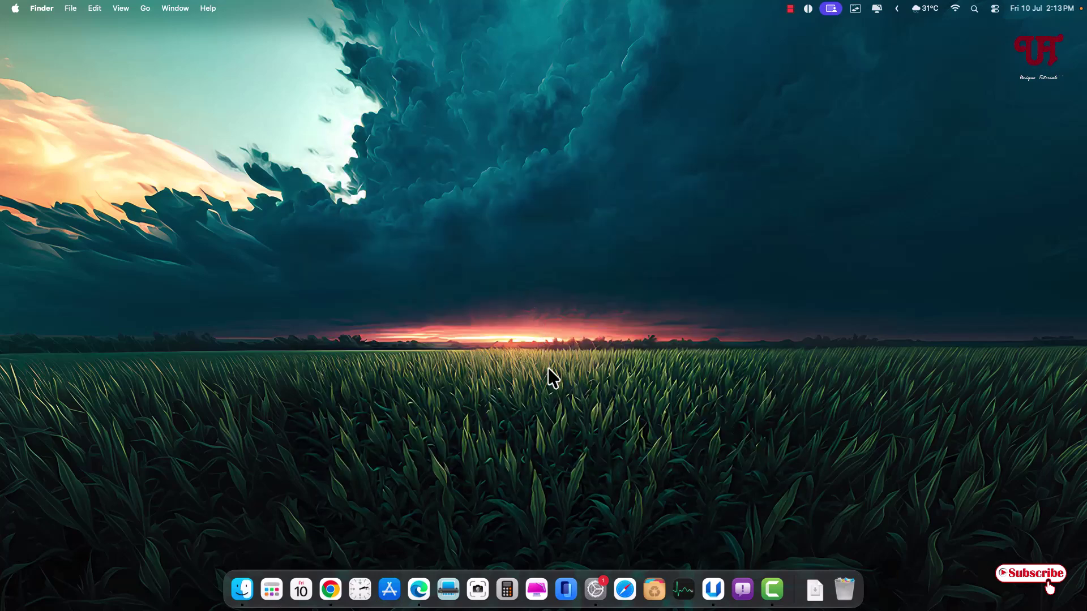
# - In System Settings, allow the blocked Uninstally app to open under Privacy & Security, authorizing with the administrator password
pyautogui.click(595, 590)
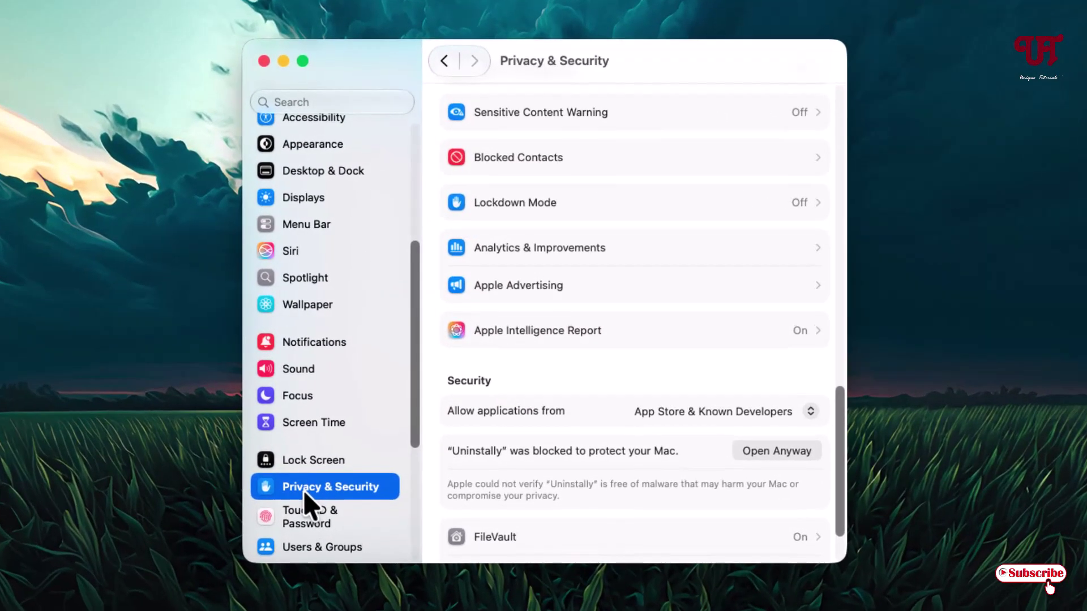
pyautogui.click(787, 458)
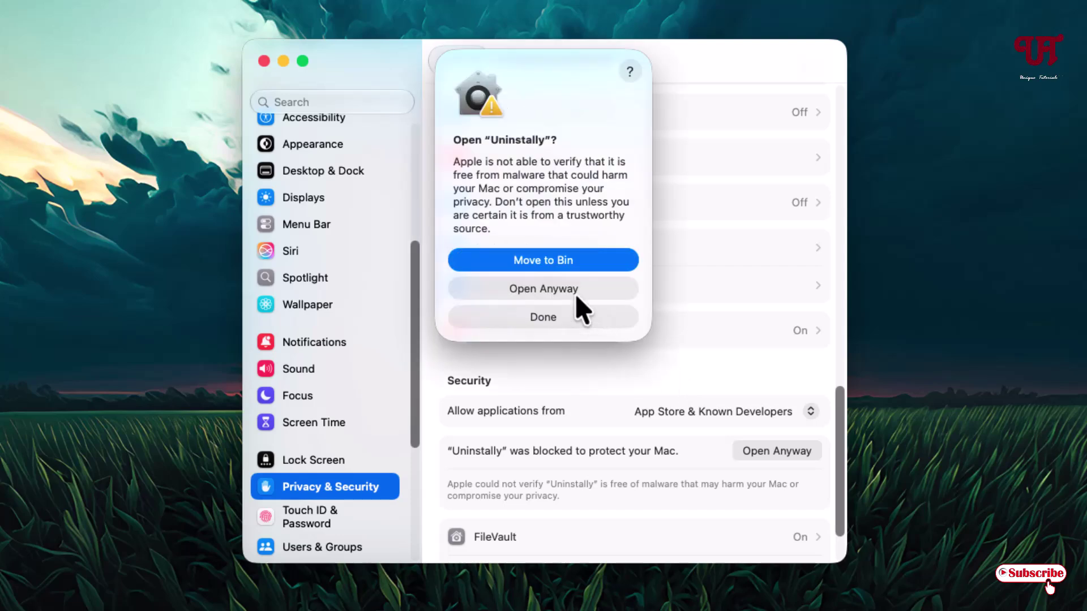
pyautogui.click(573, 293)
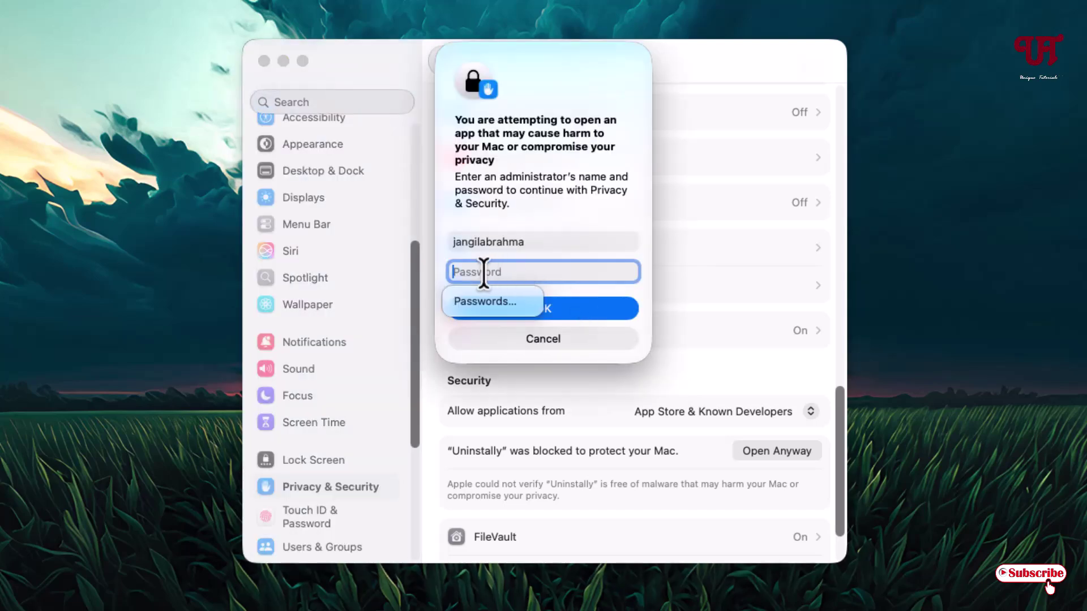
pyautogui.write('********')
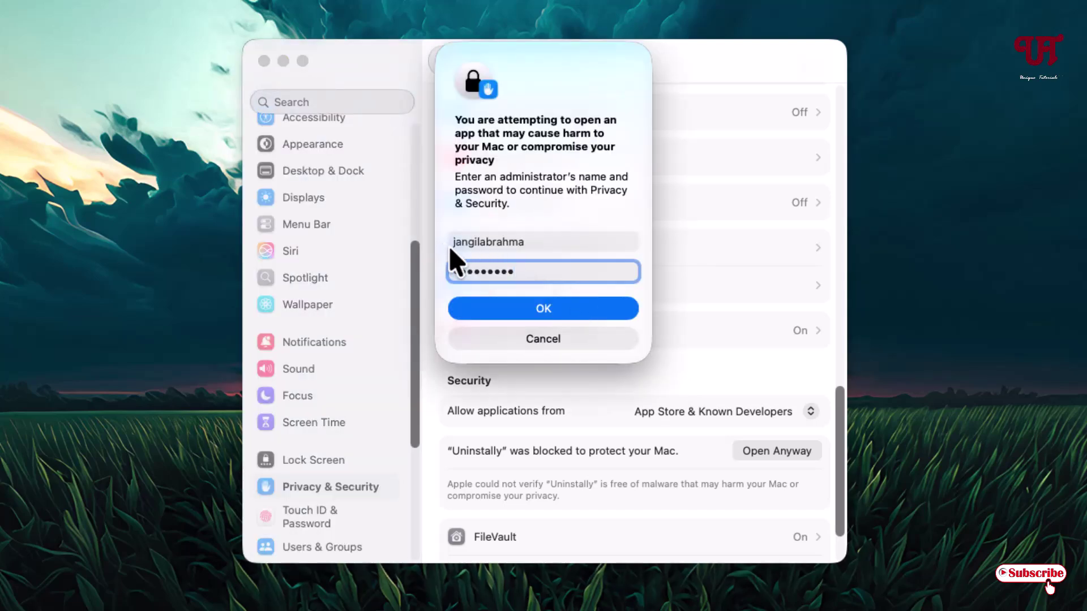
pyautogui.click(542, 308)
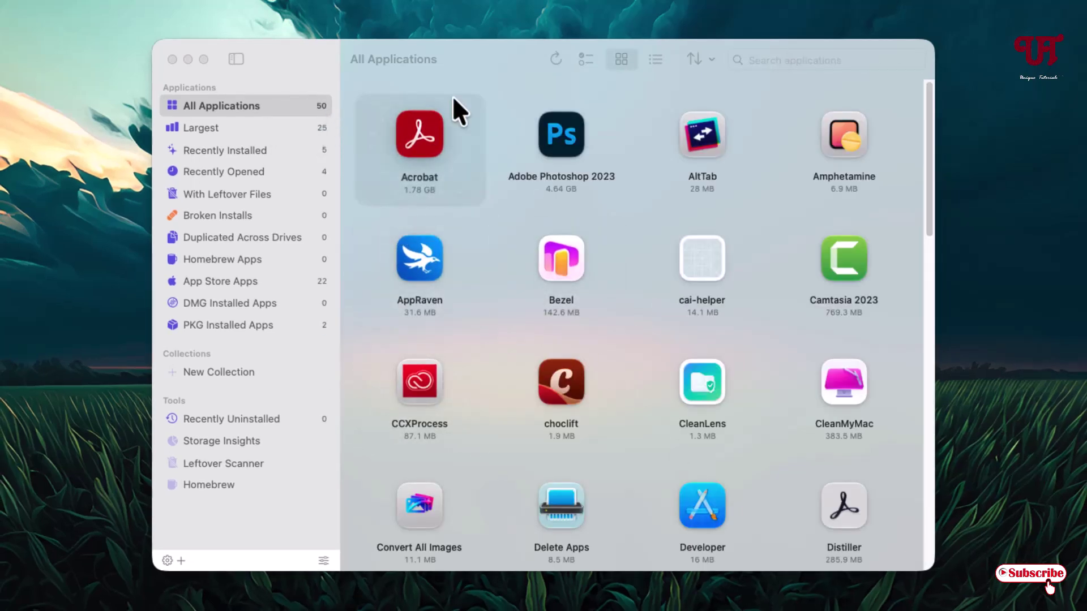
# - Browse the Largest, Recently Installed and Recently Opened application lists in Uninstally
pyautogui.moveTo(929, 118); pyautogui.dragTo(912, 99)
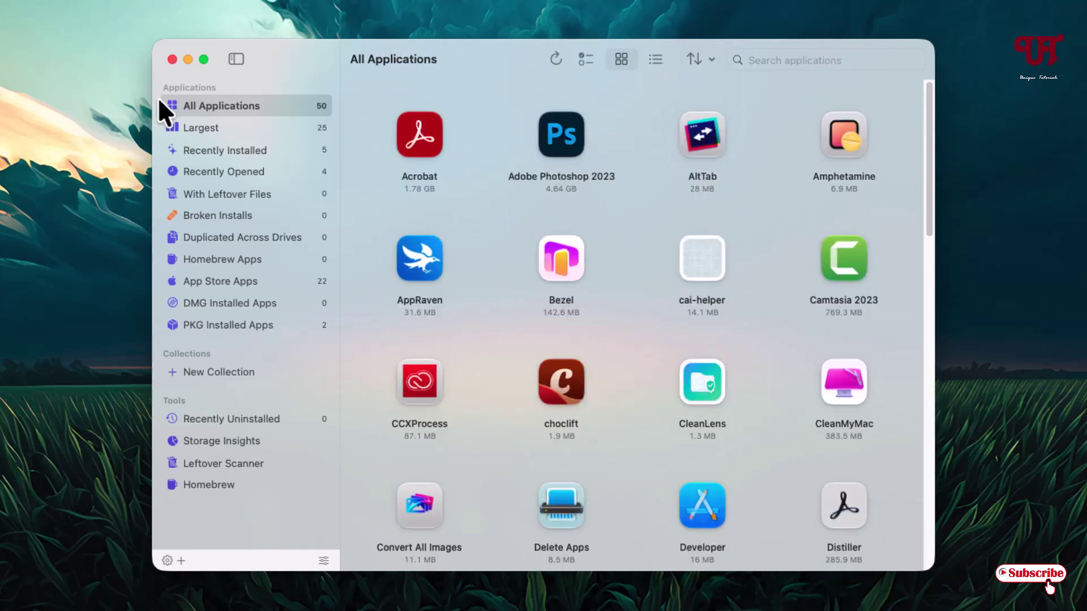
pyautogui.click(214, 131)
pyautogui.click(215, 151)
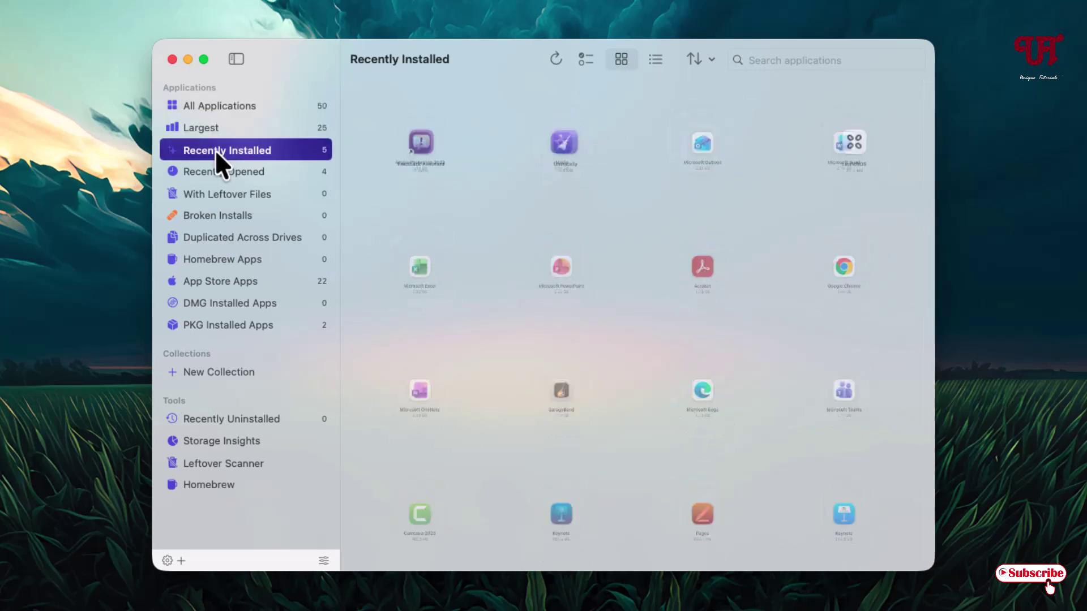
pyautogui.click(240, 172)
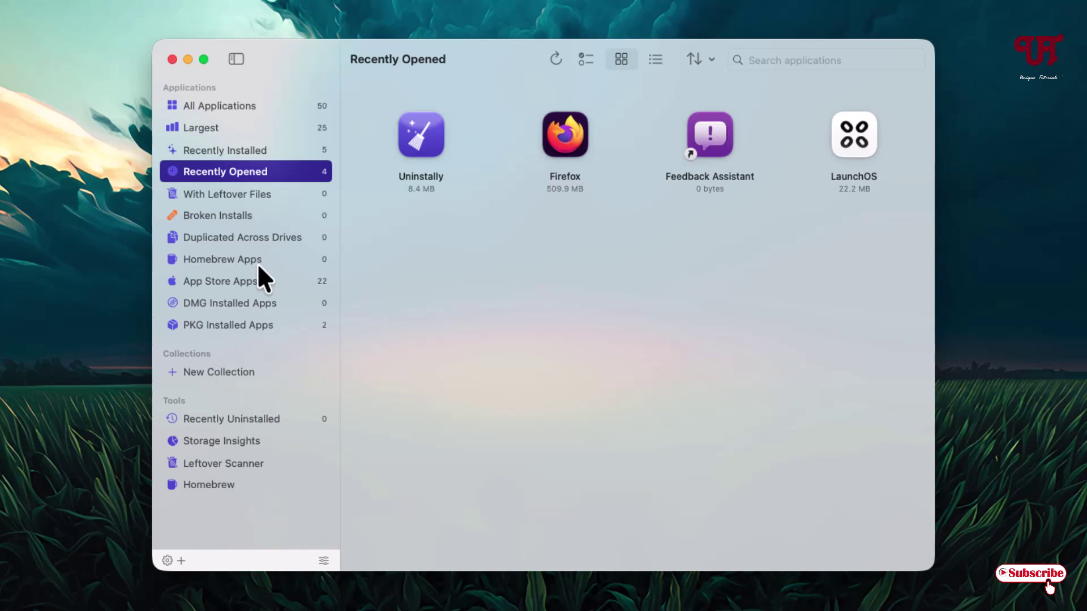
# - Find Firefox among all applications, review its uninstall simulation and uninstall it by moving it to the Trash
pyautogui.click(227, 106)
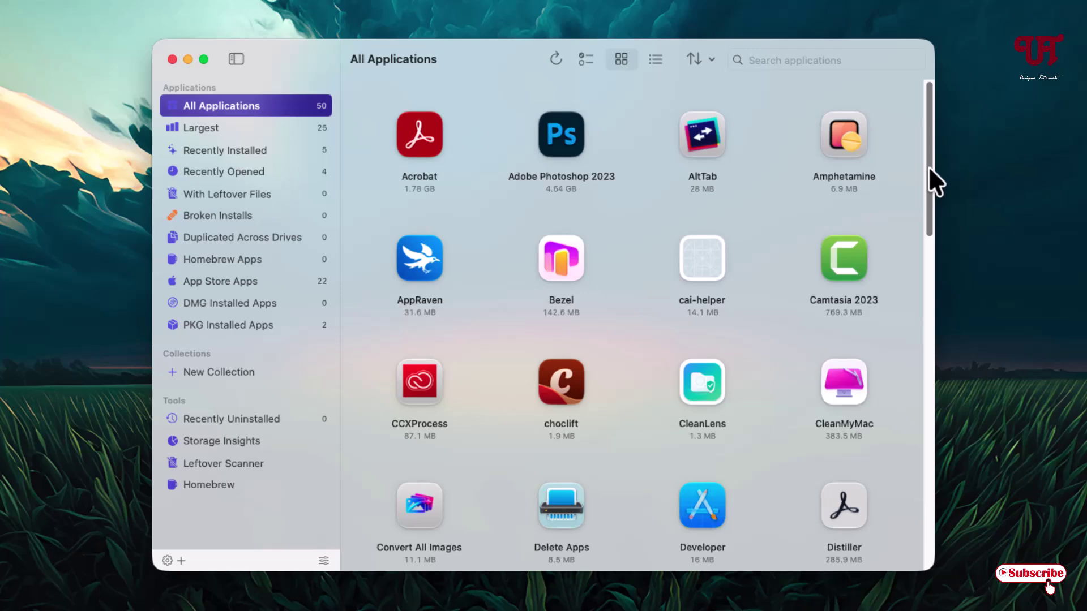
pyautogui.moveTo(929, 177); pyautogui.dragTo(923, 286)
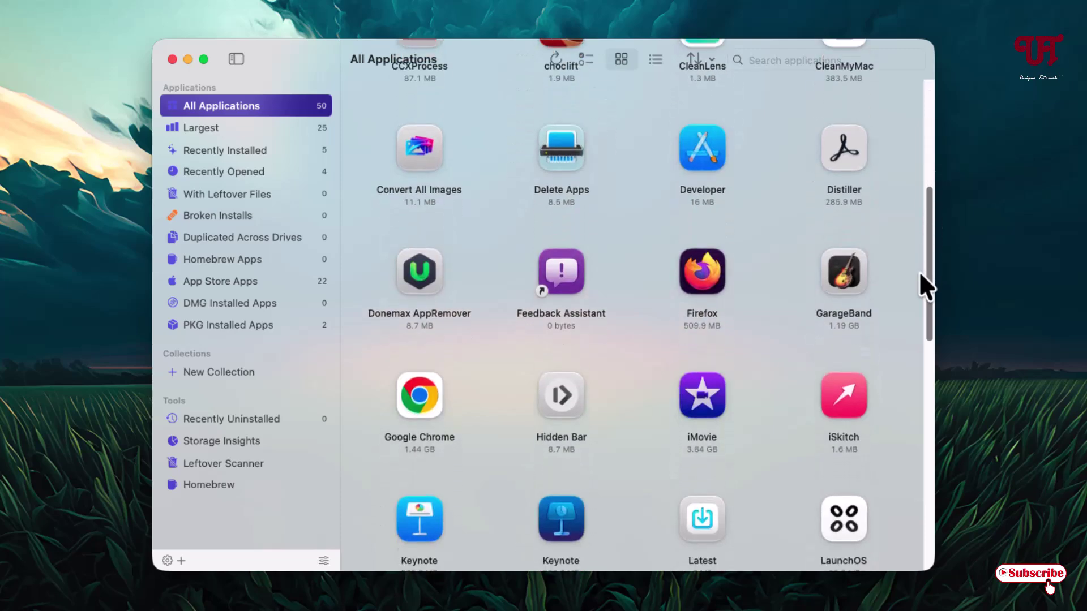
pyautogui.click(711, 301)
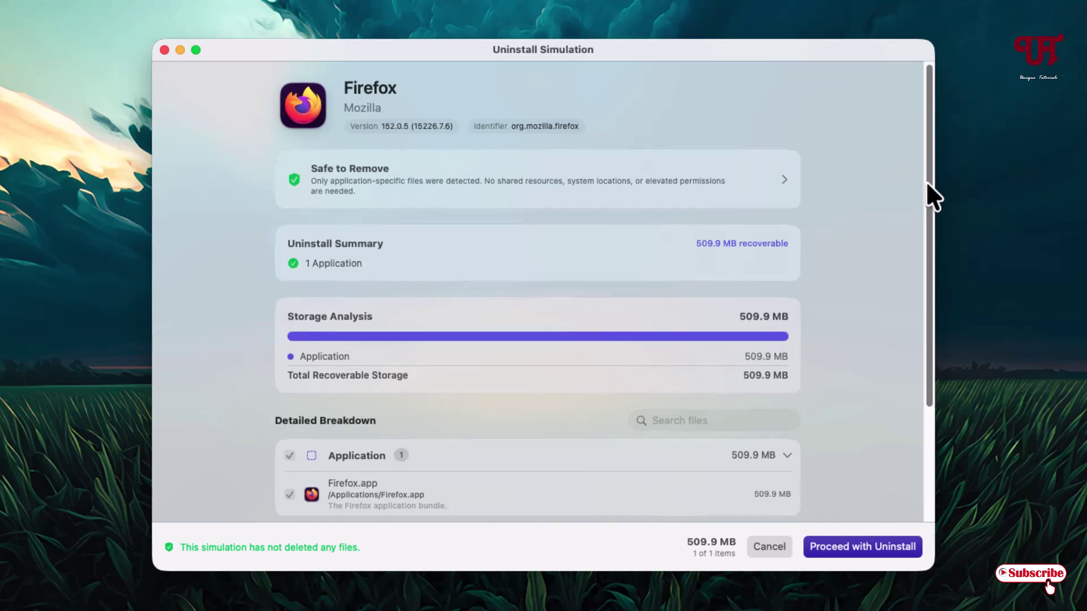
pyautogui.scroll(-3, 847, 305)
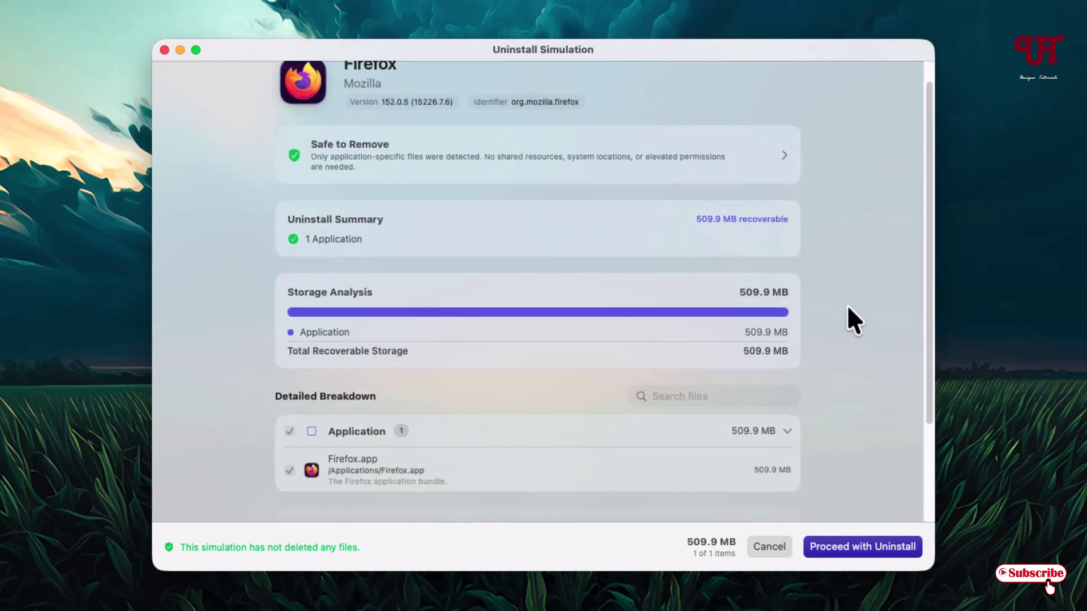
pyautogui.scroll(2, 848, 307)
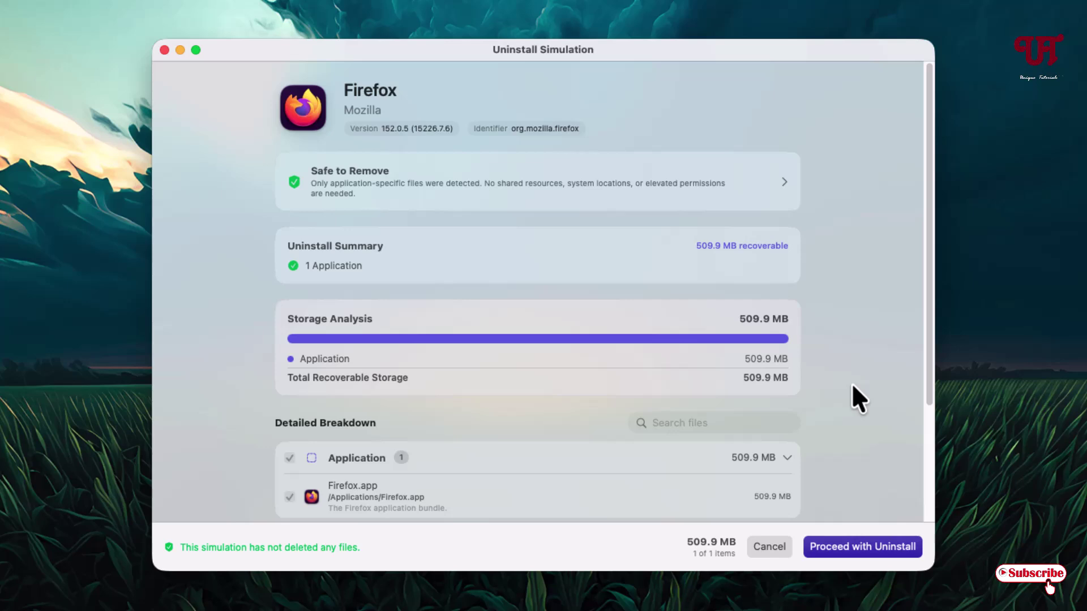
pyautogui.click(867, 561)
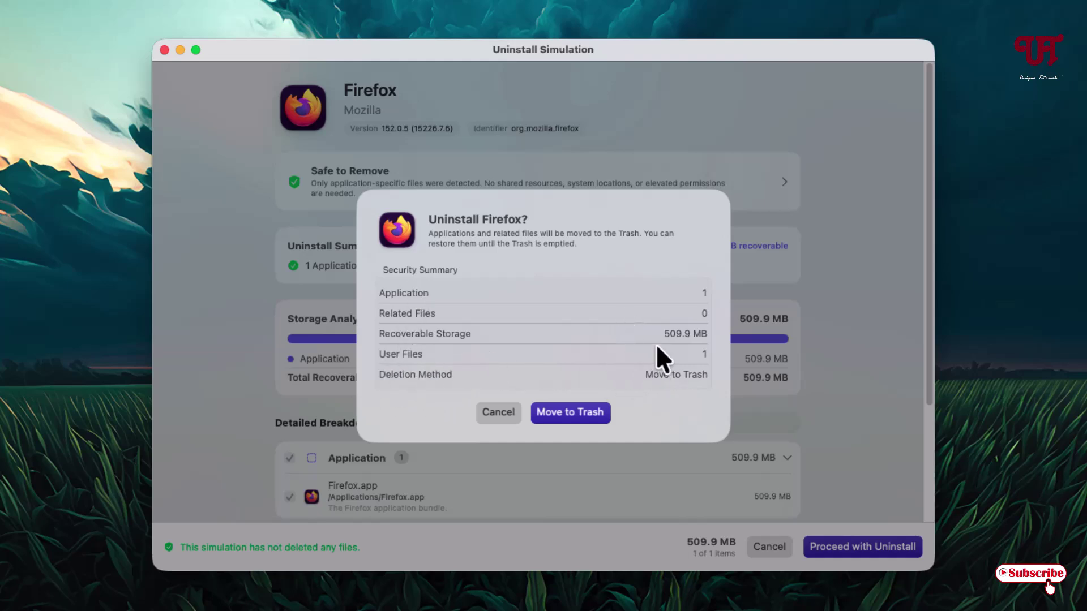
pyautogui.click(565, 416)
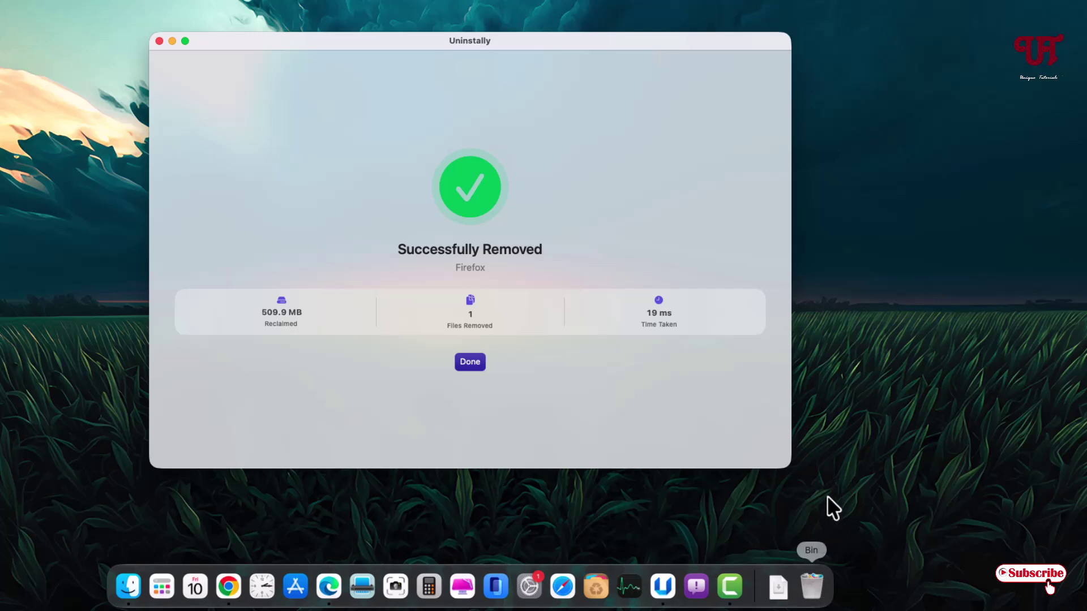
# - Open the Bin and permanently delete Firefox from it
pyautogui.click(827, 526)
pyautogui.click(814, 587)
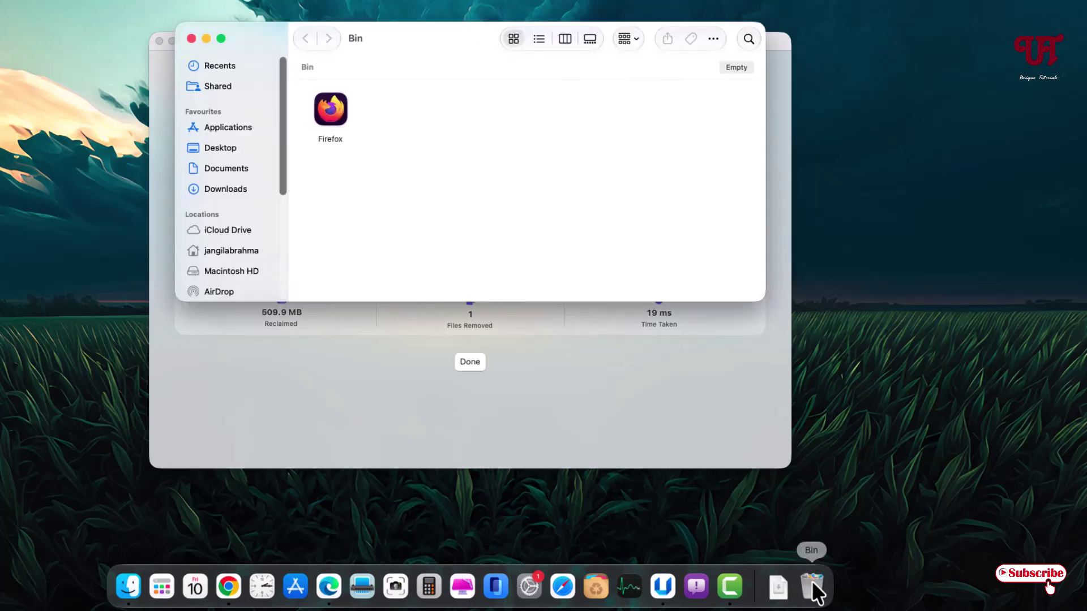
pyautogui.rightClick(325, 109)
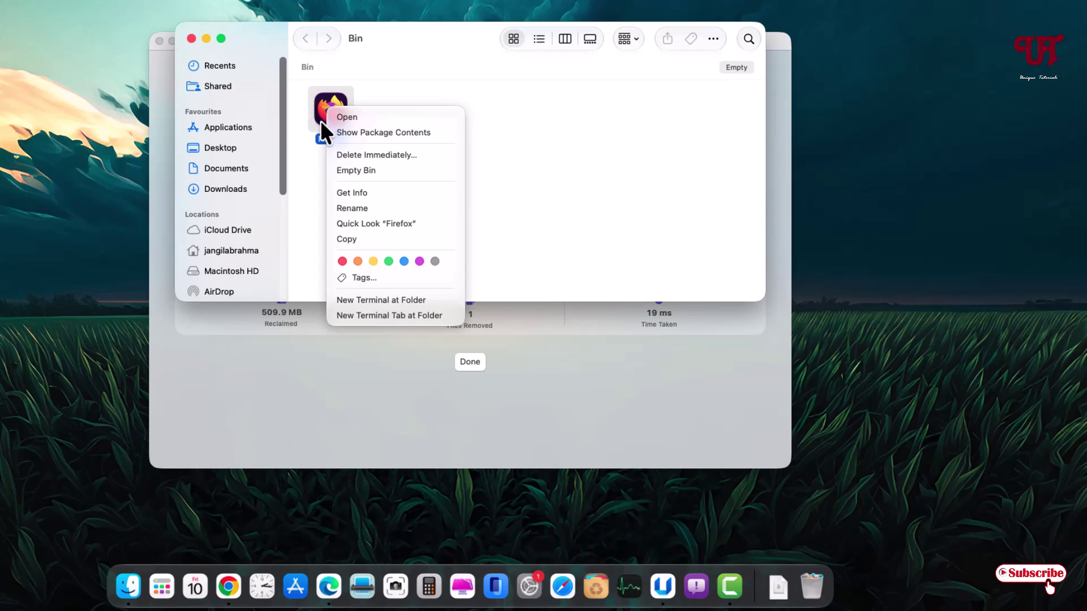
pyautogui.click(355, 155)
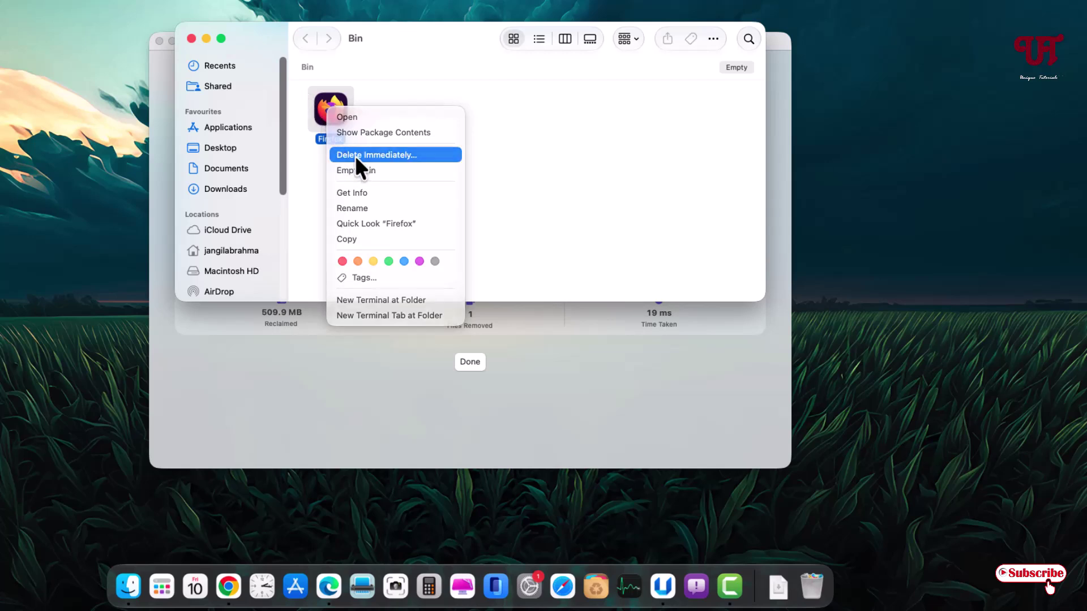
pyautogui.click(515, 193)
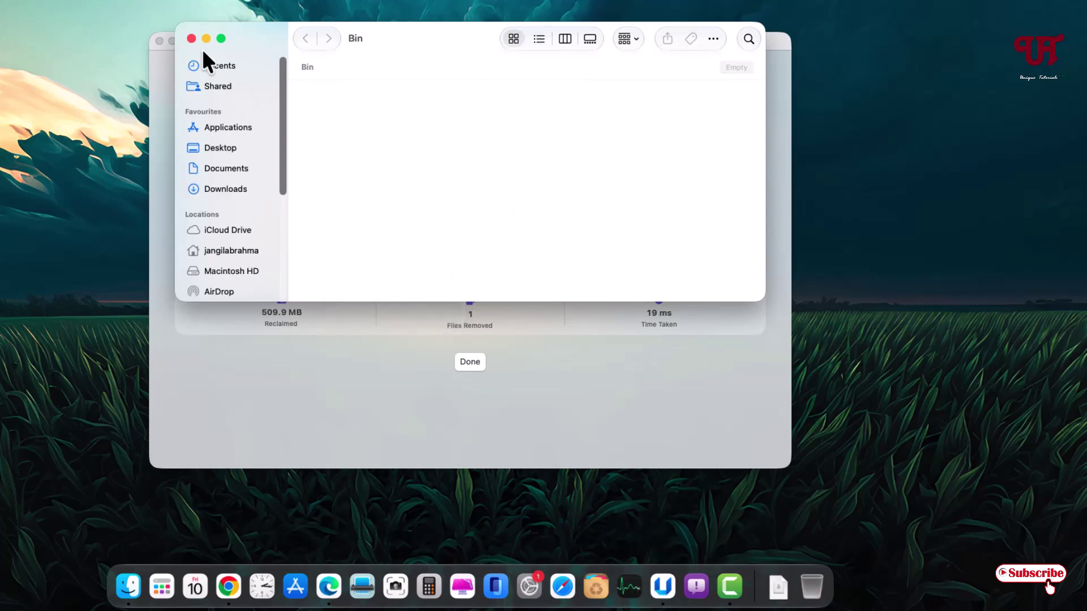
# - Dismiss the removal summary and refresh the application list before closing Uninstally
pyautogui.click(471, 363)
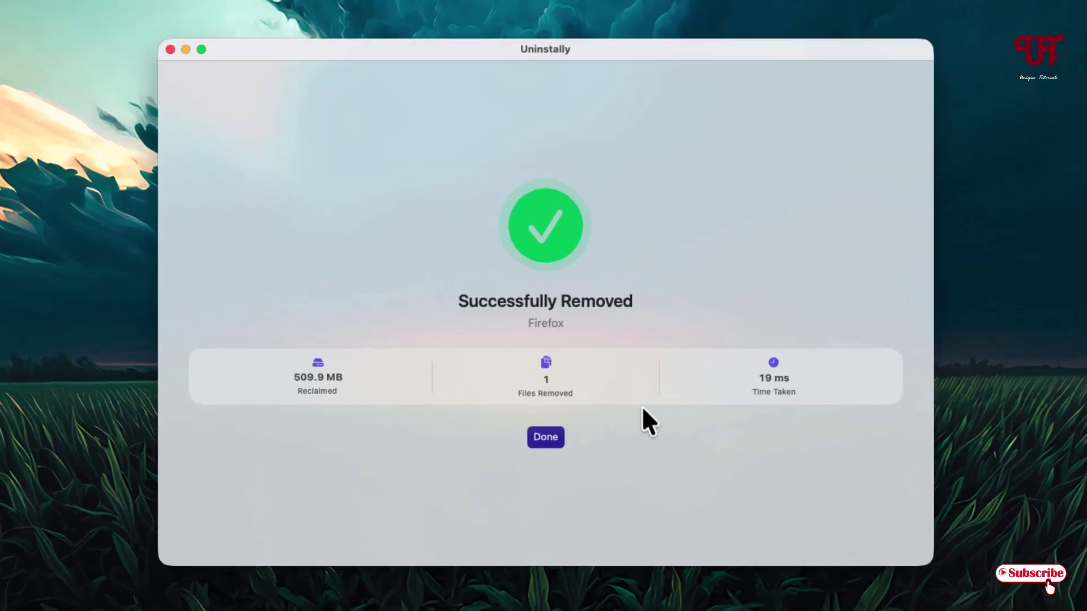
pyautogui.moveTo(920, 119)
pyautogui.mouseDown()
pyautogui.moveTo(928, 375)
pyautogui.moveTo(914, 432)
pyautogui.moveTo(929, 112)
pyautogui.mouseUp()
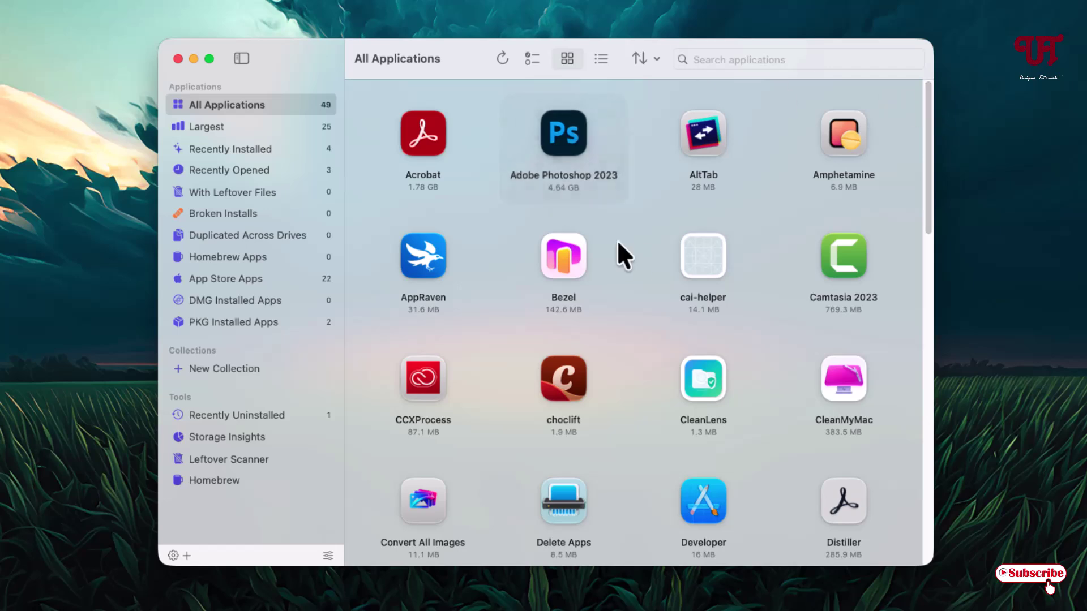
pyautogui.click(502, 57)
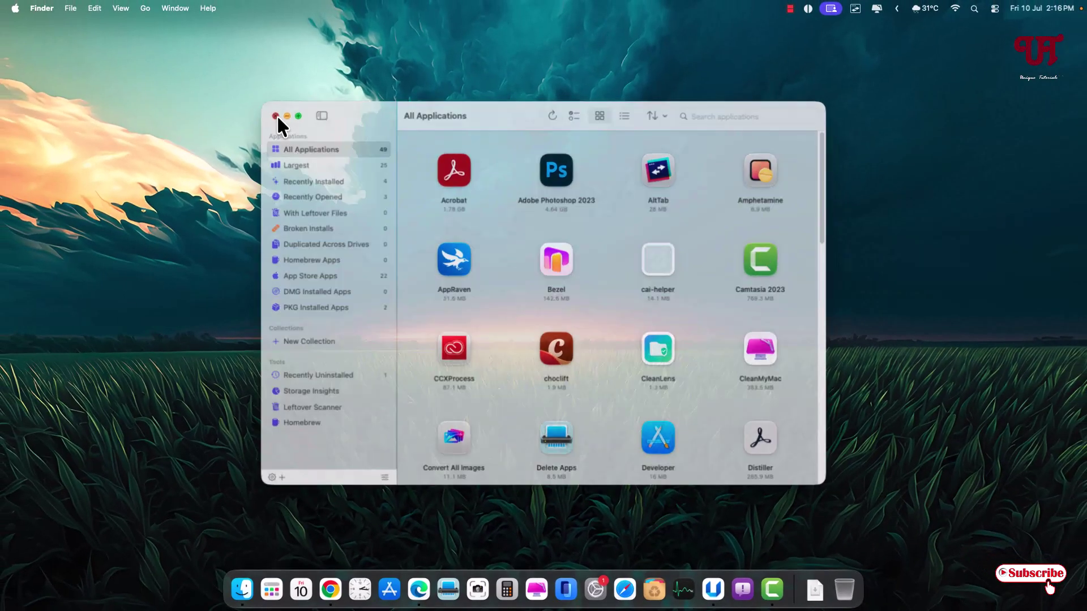
pyautogui.click(178, 58)
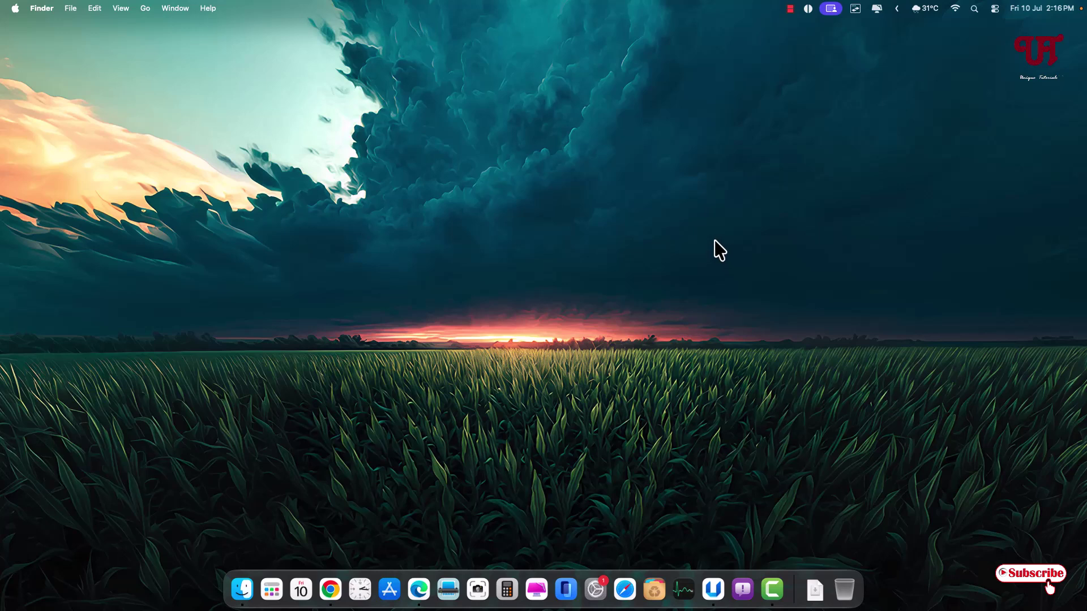